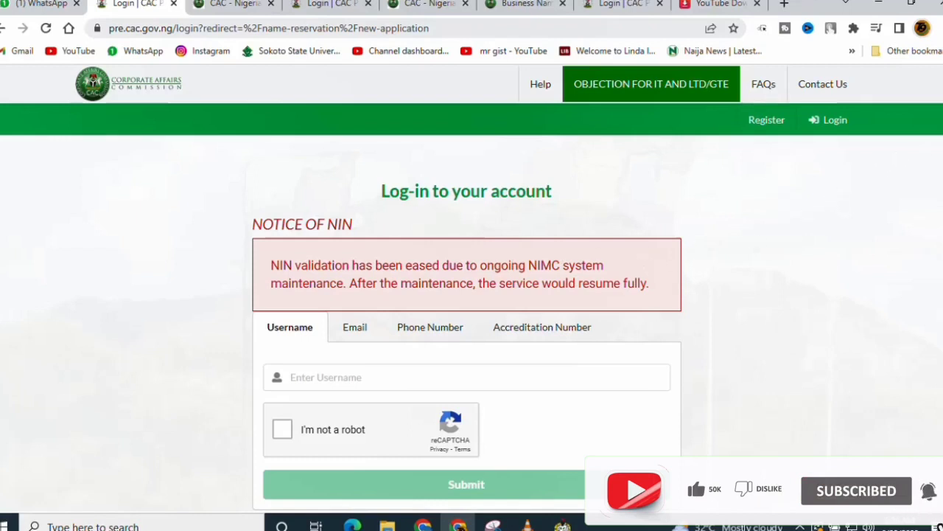
Scroll down the log-in page and follow the 'New to us?' Sign Up link
scroll(472, 294, down, 3)
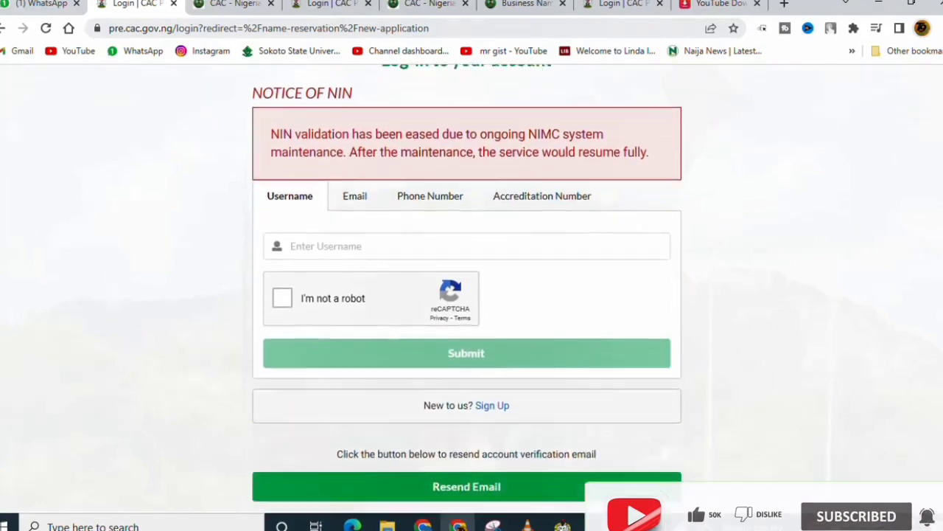
scroll(395, 381, down, 3)
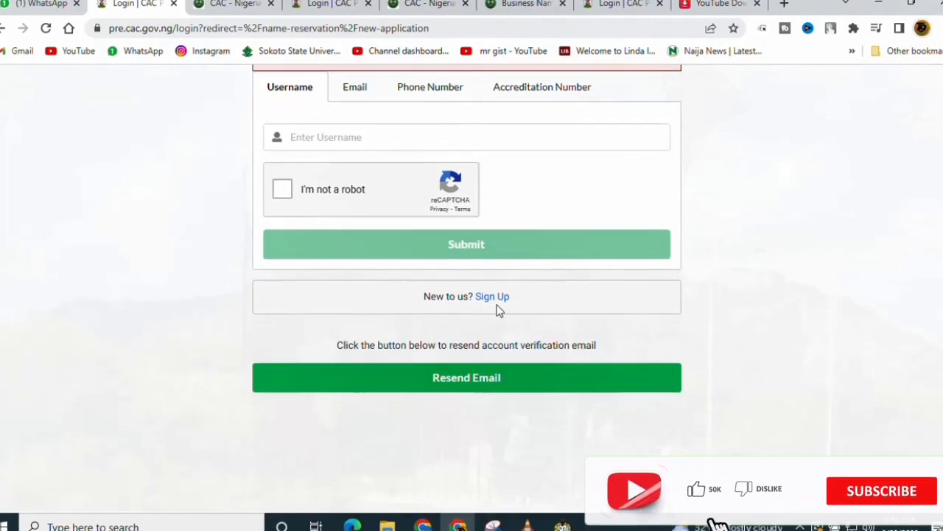
click(498, 303)
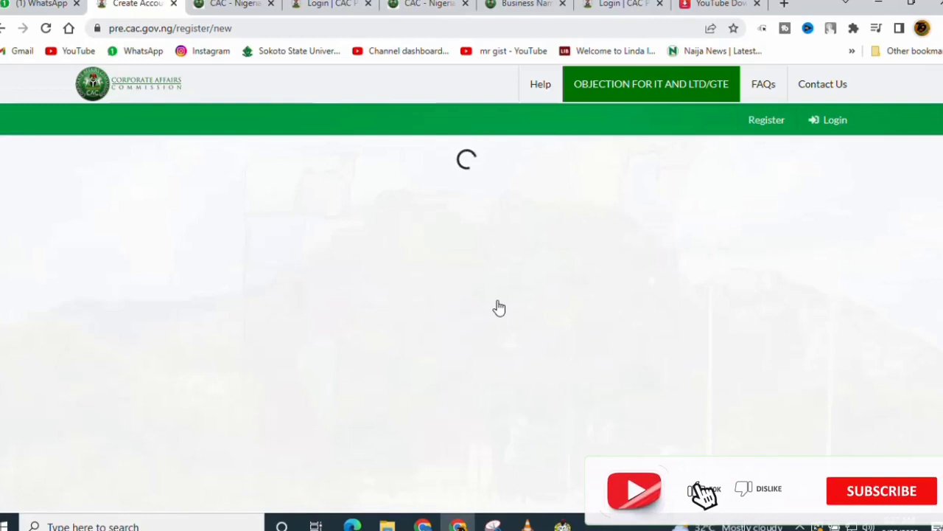
Enter the representative's phone number in the NIN Details Phone Number field, correcting a mistyped attempt
scroll(243, 144, down, 3)
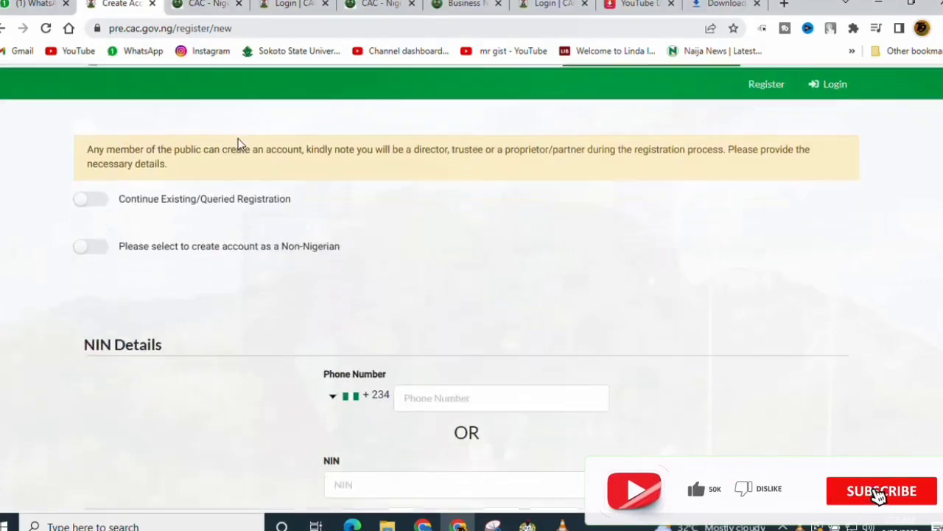
click(435, 151)
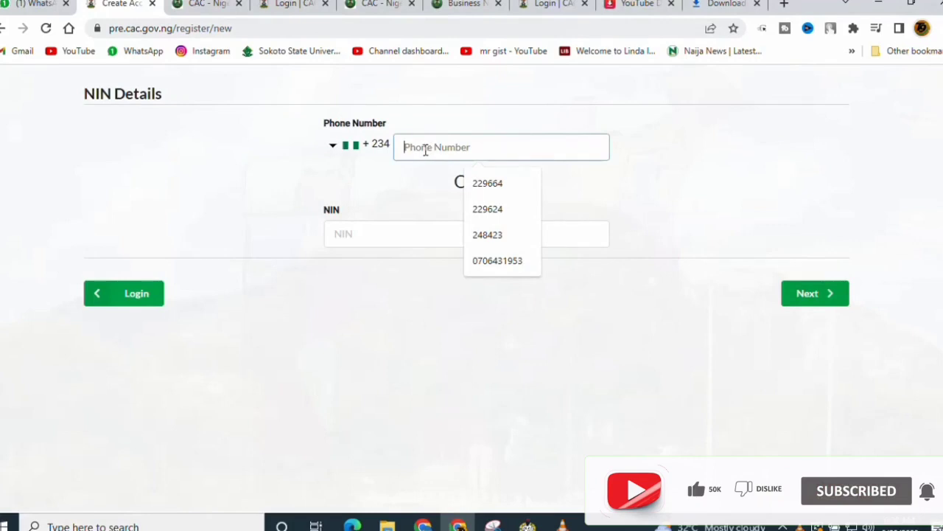
scroll(425, 147, up, 2)
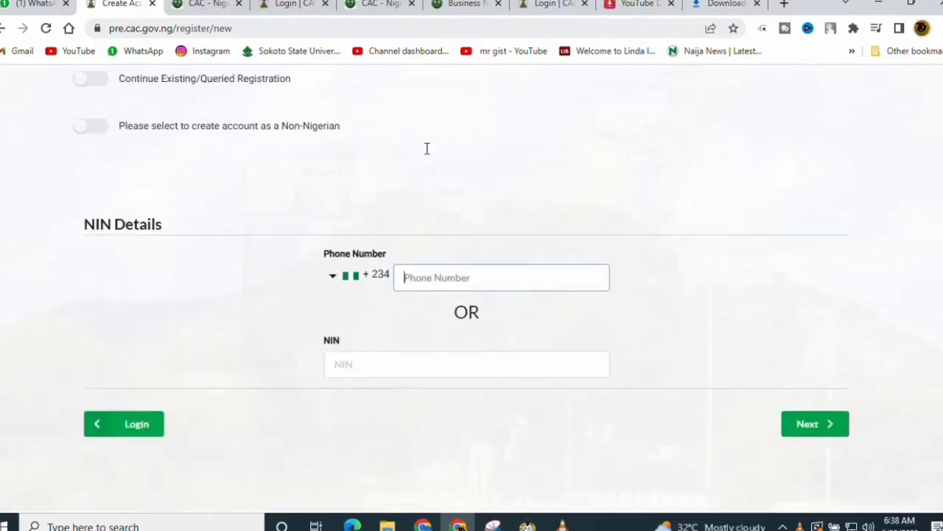
click(438, 293)
text(9)
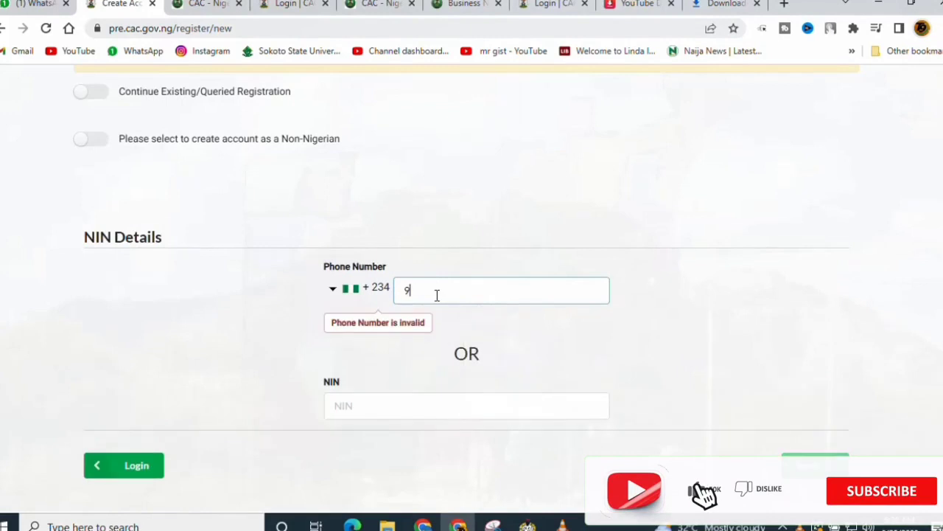
text(13030)
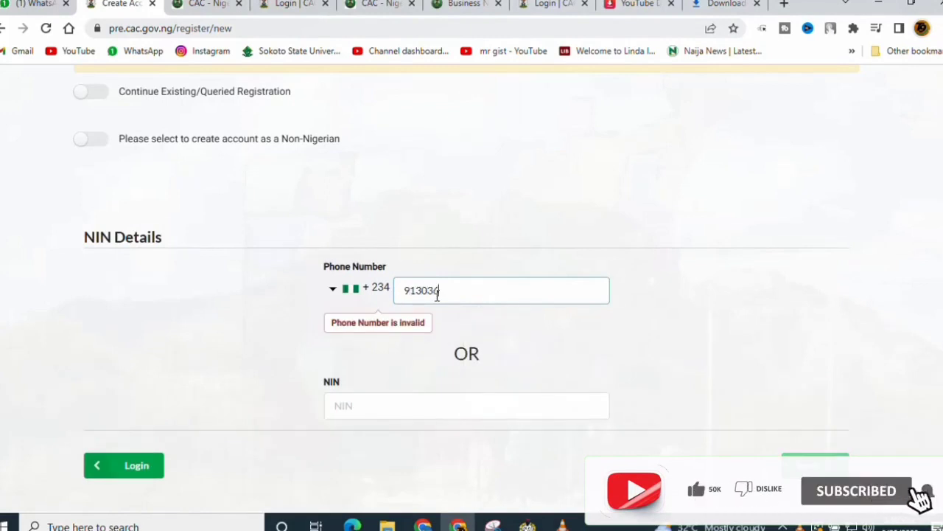
text(32)
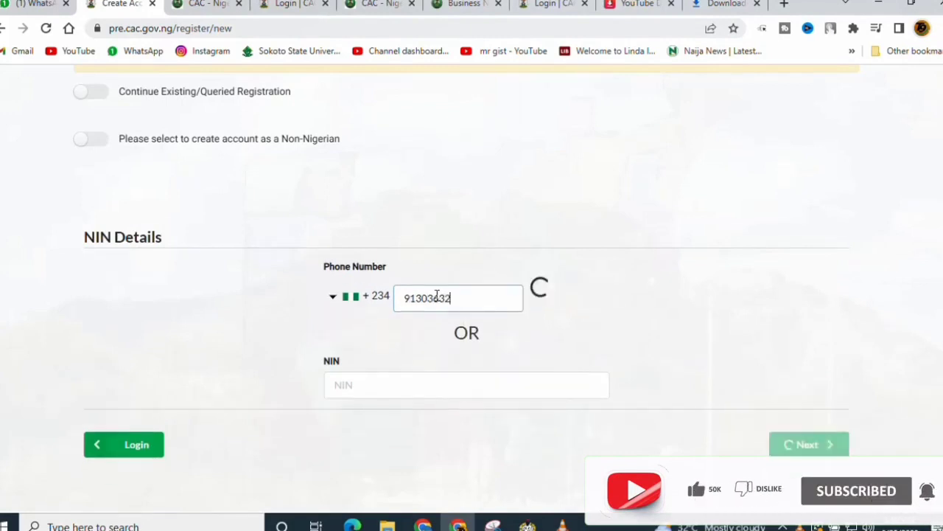
text(3)
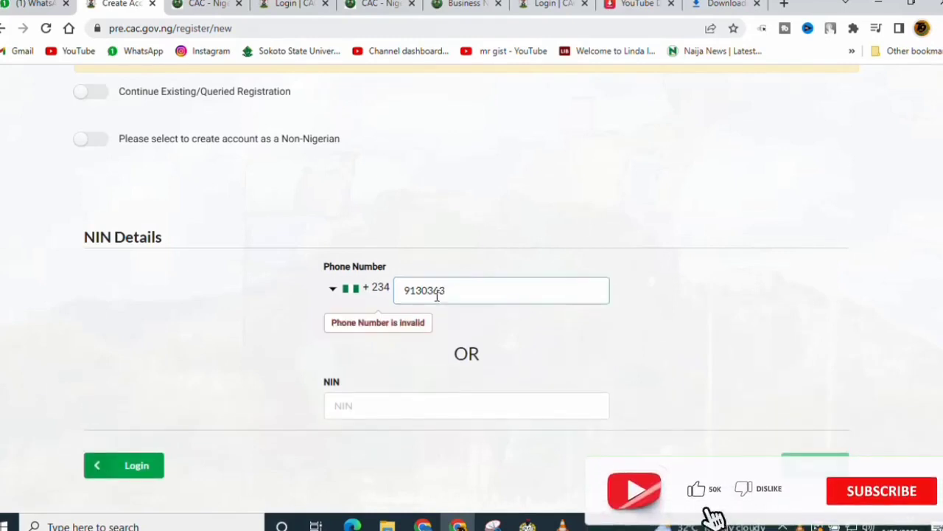
key(BackSpace)
key(BackSpace)
key(BackSpace)
key(BackSpace)
key(BackSpace)
key(BackSpace)
key(BackSpace)
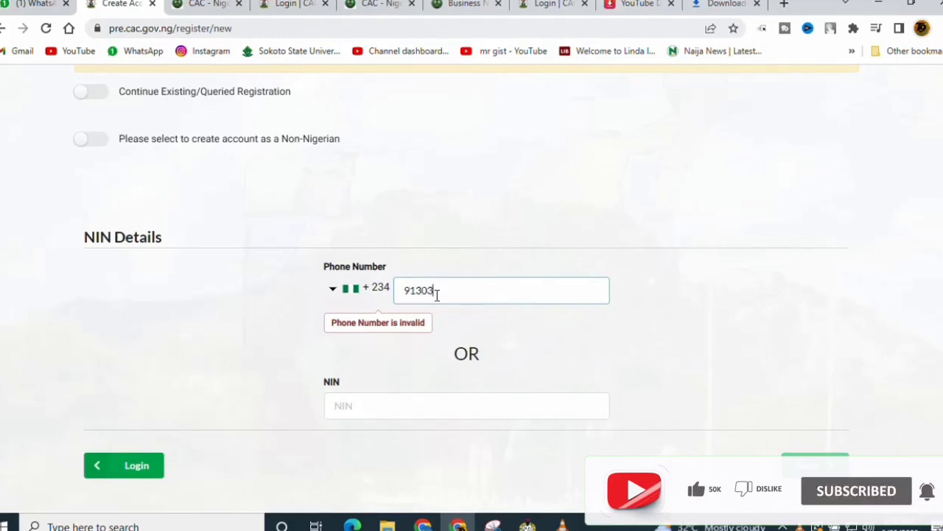
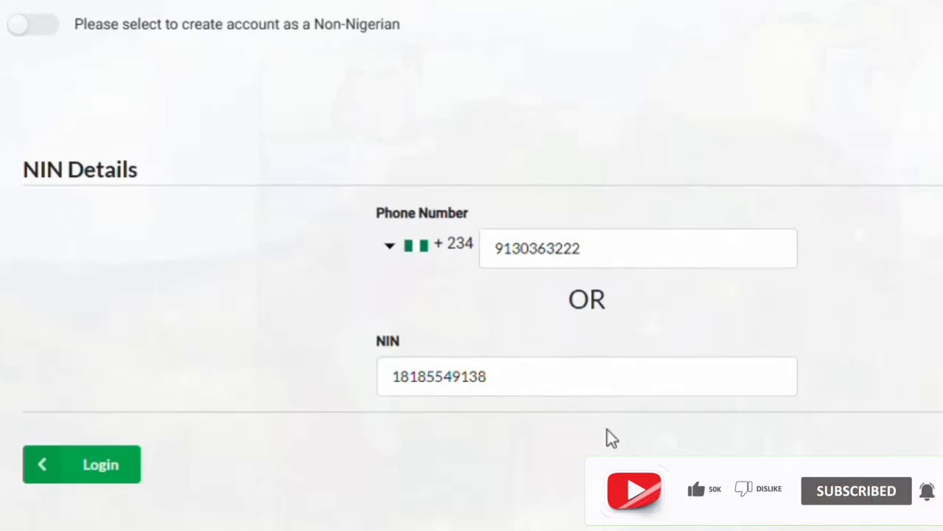
Select and delete the previously entered NIN from the NIN field
click(579, 377)
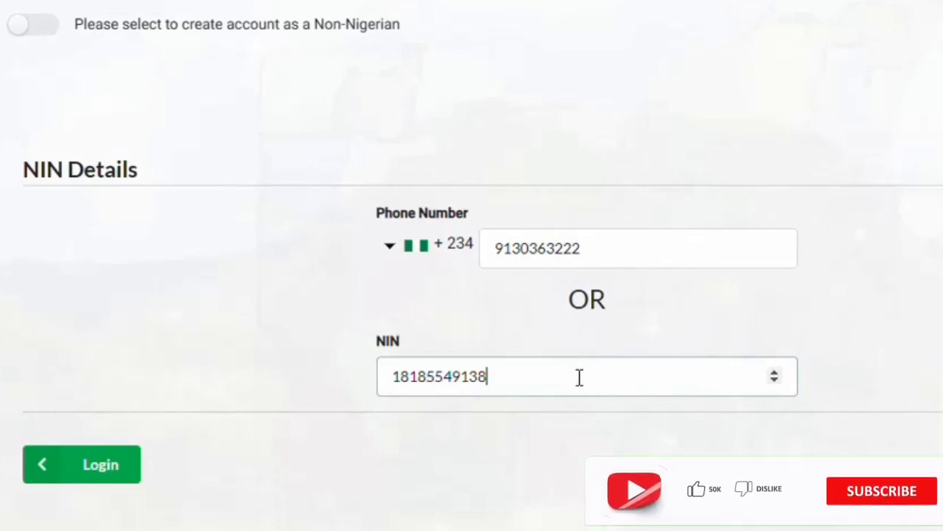
drag(579, 377, 367, 375)
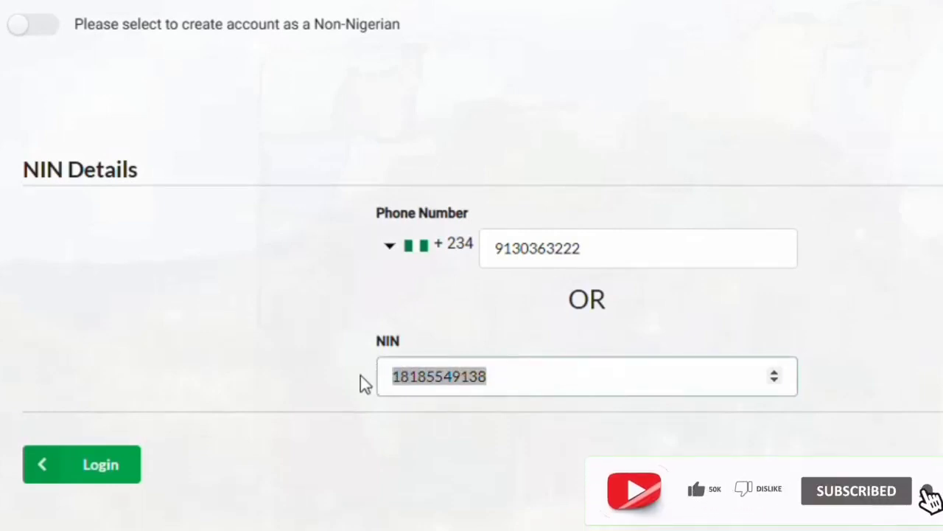
key(BackSpace)
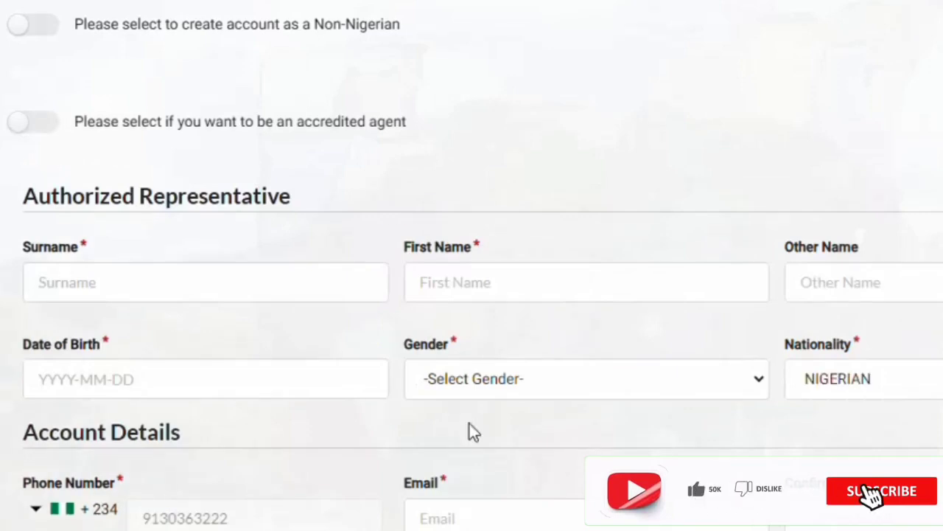
Type a partial surname into the Surname field, then erase it so 'Surname is required' appears
click(205, 284)
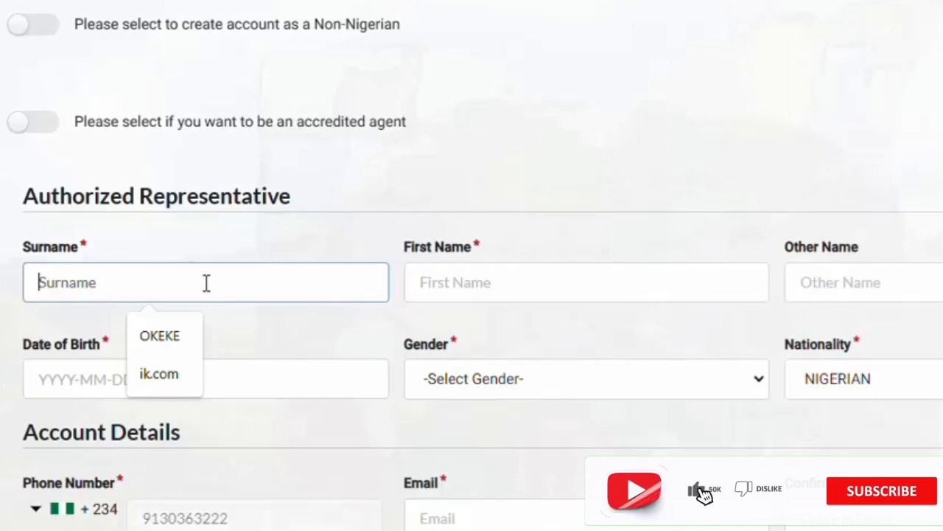
text(OK)
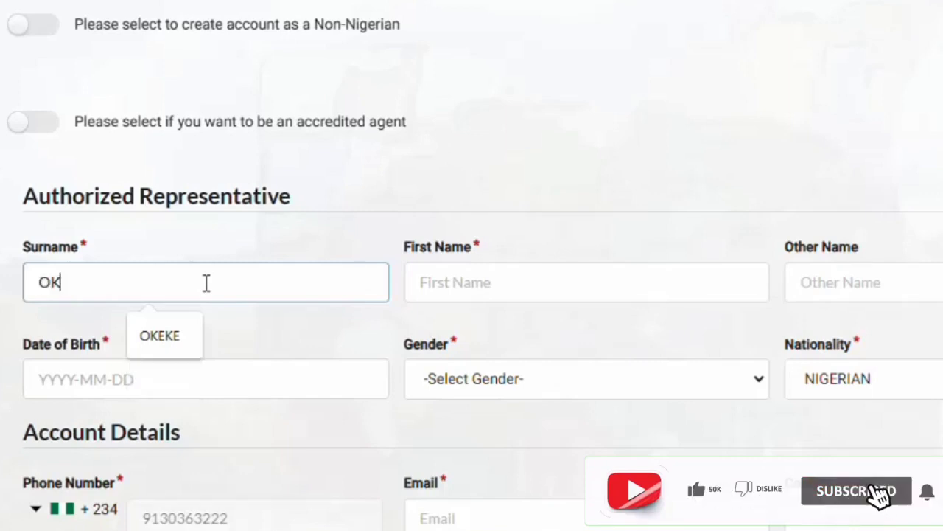
text(OLI)
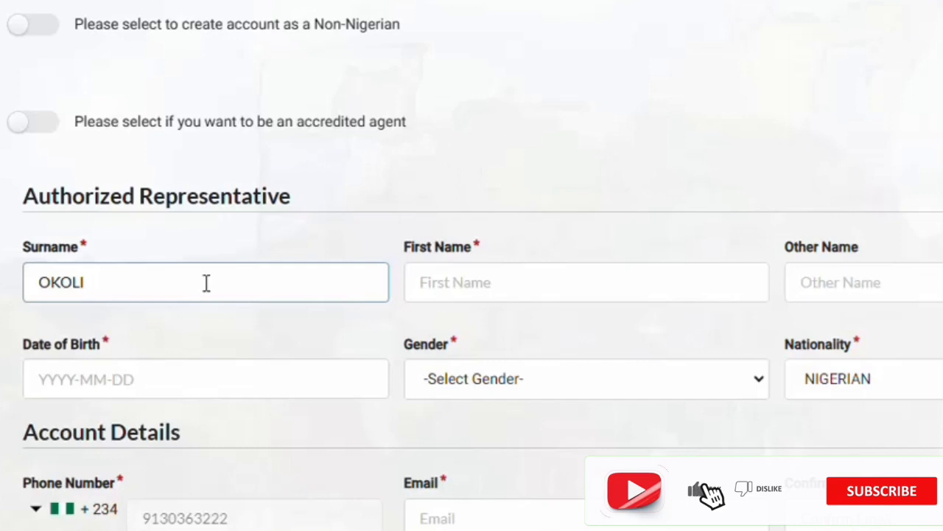
key(BackSpace)
key(BackSpace)
key(BackSpace)
key(BackSpace)
key(BackSpace)
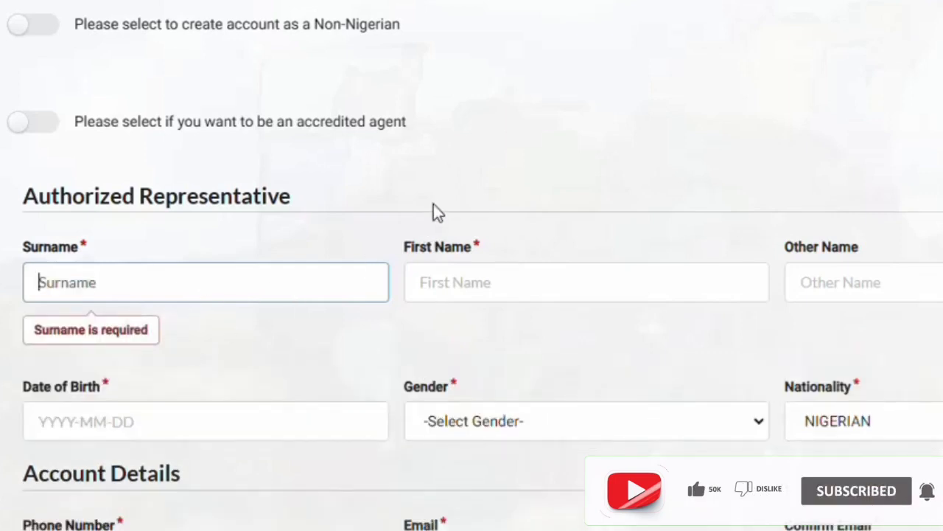
scroll(415, 232, down, 3)
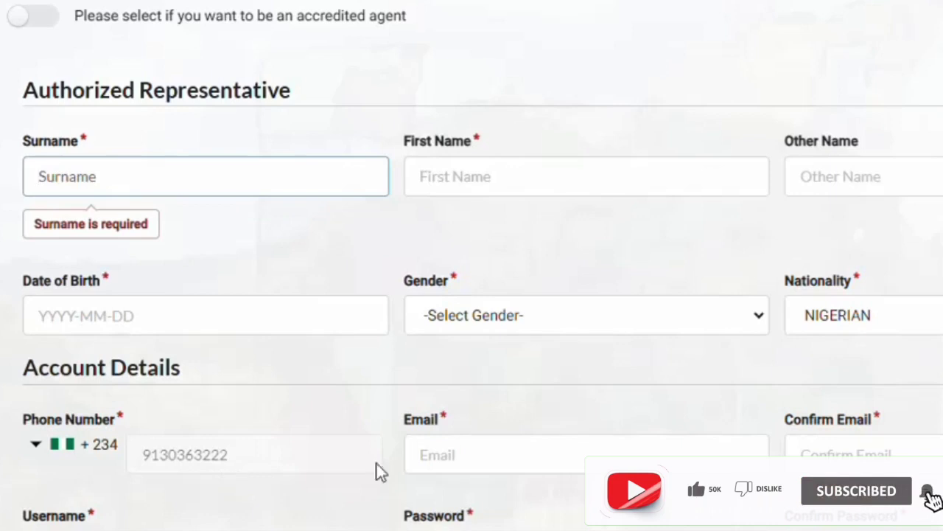
scroll(543, 455, down, 3)
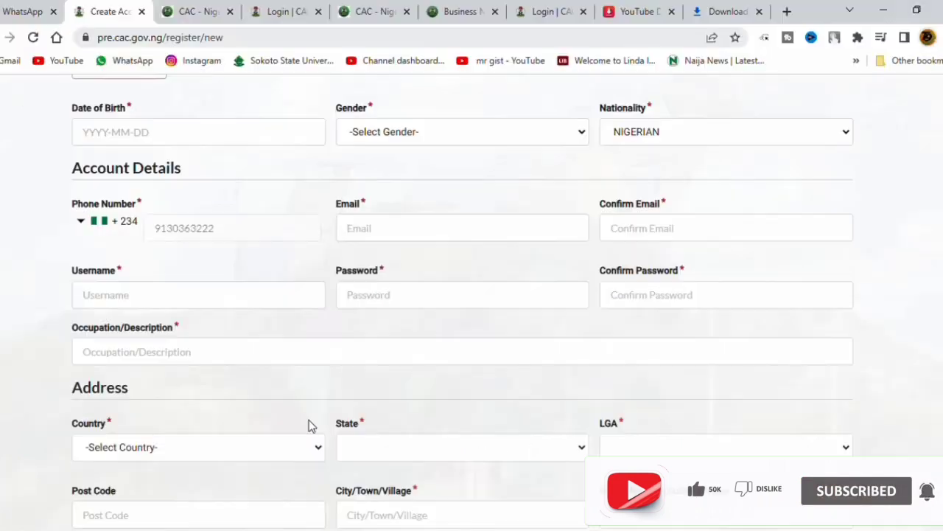
scroll(309, 426, down, 1)
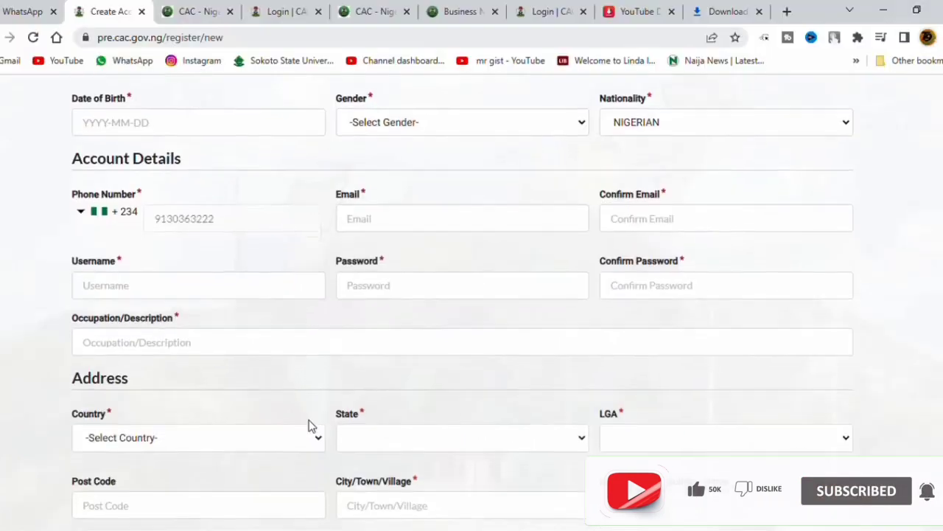
scroll(309, 426, down, 1)
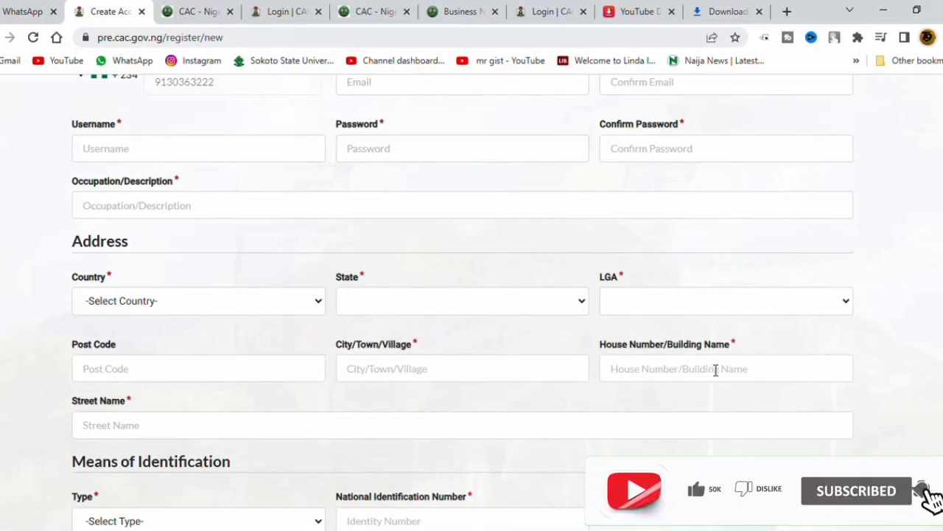
scroll(715, 370, down, 1)
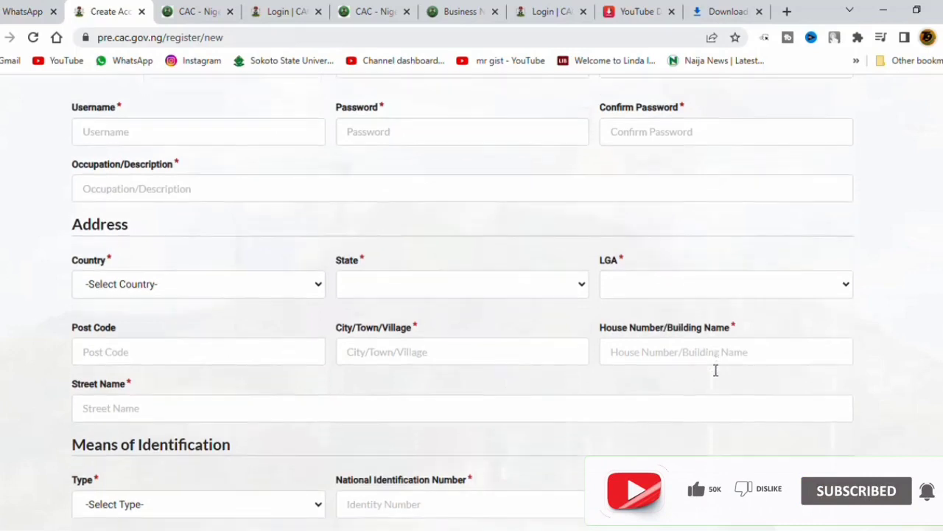
scroll(715, 370, down, 1)
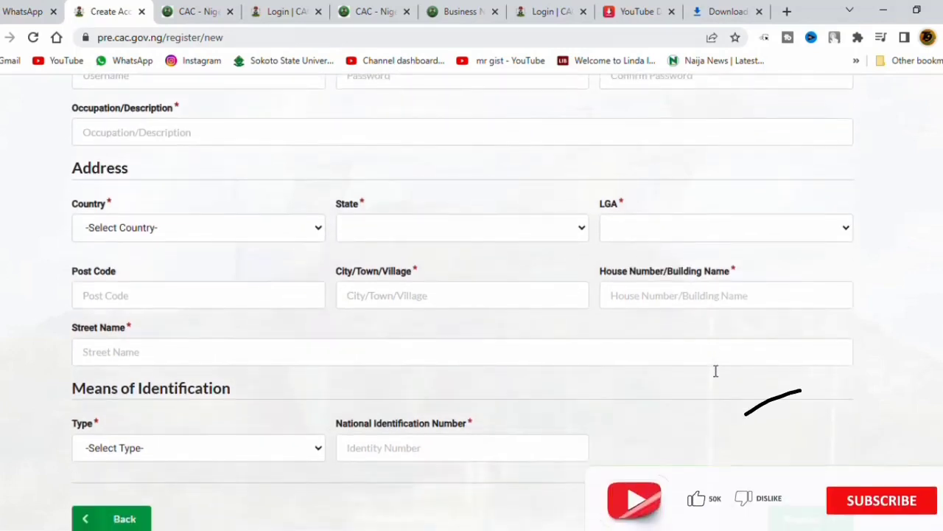
scroll(715, 377, down, 1)
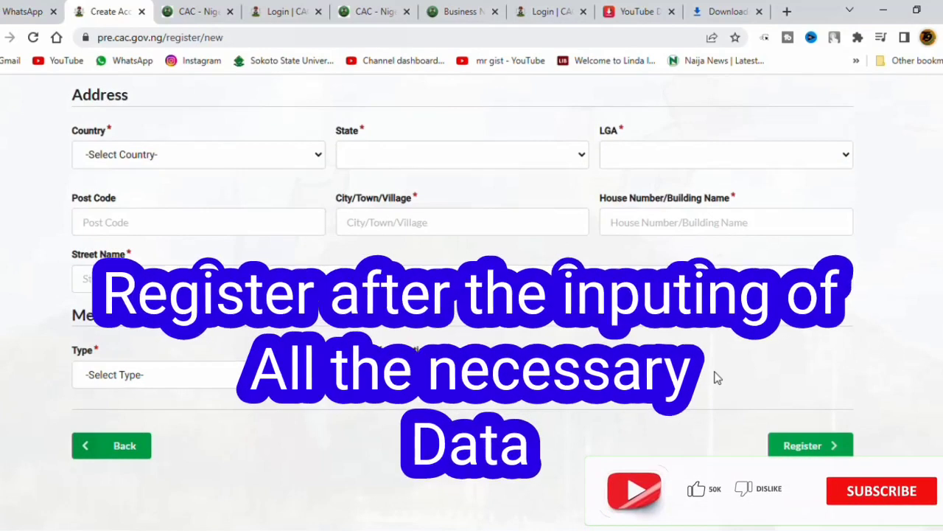
scroll(714, 378, down, 1)
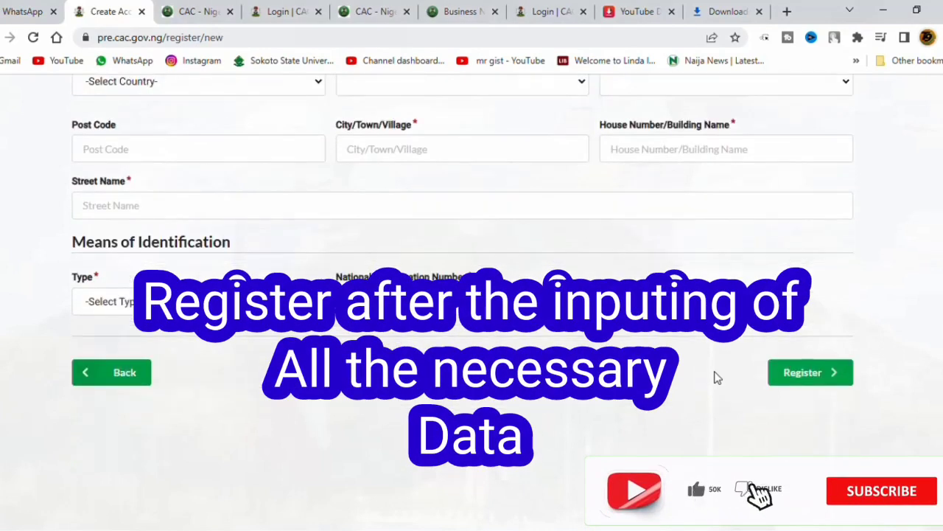
scroll(714, 372, up, 4)
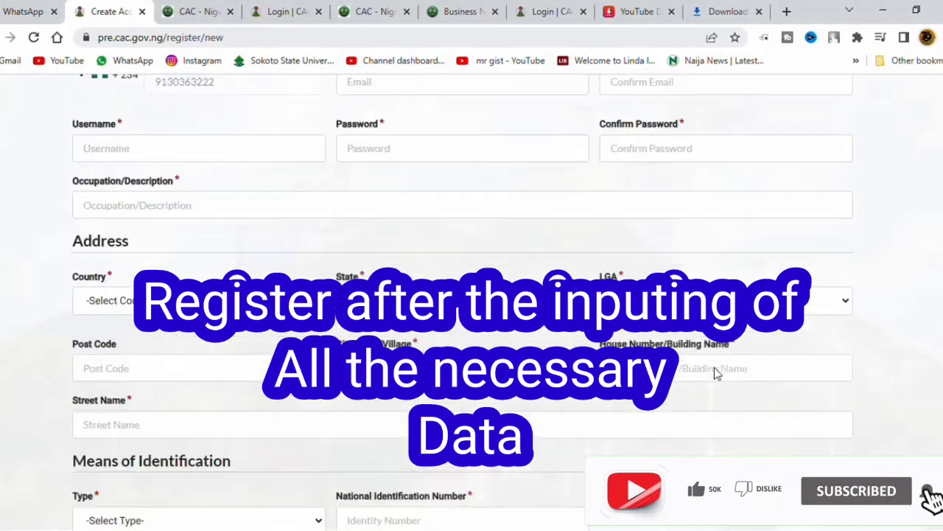
scroll(714, 367, up, 1)
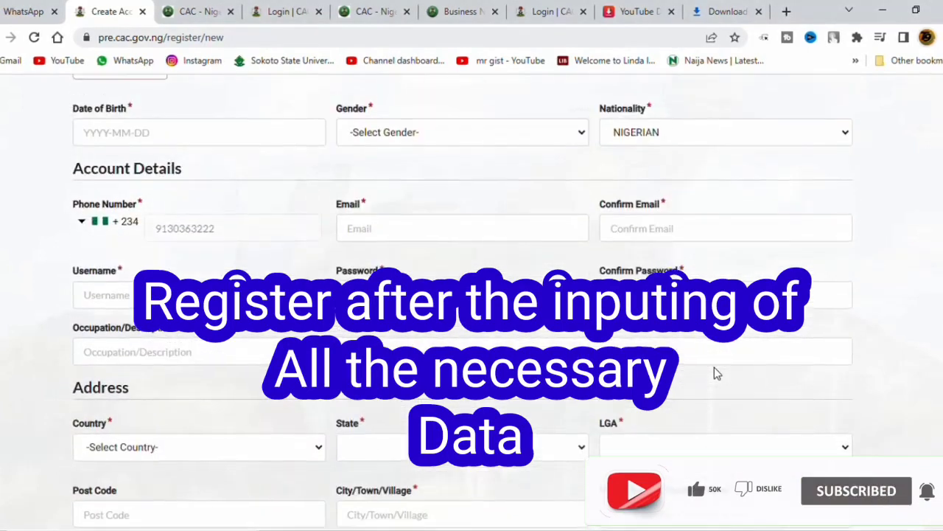
scroll(714, 367, up, 1)
scroll(685, 368, up, 2)
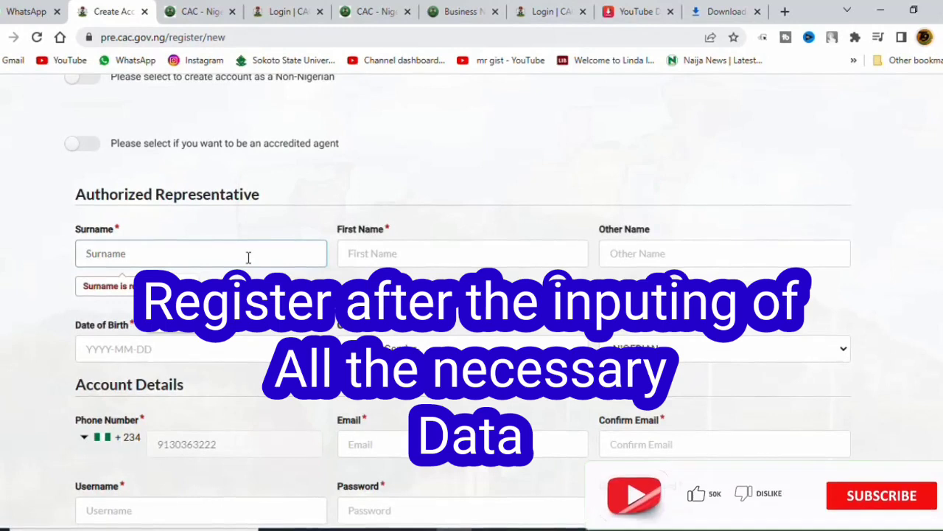
click(249, 257)
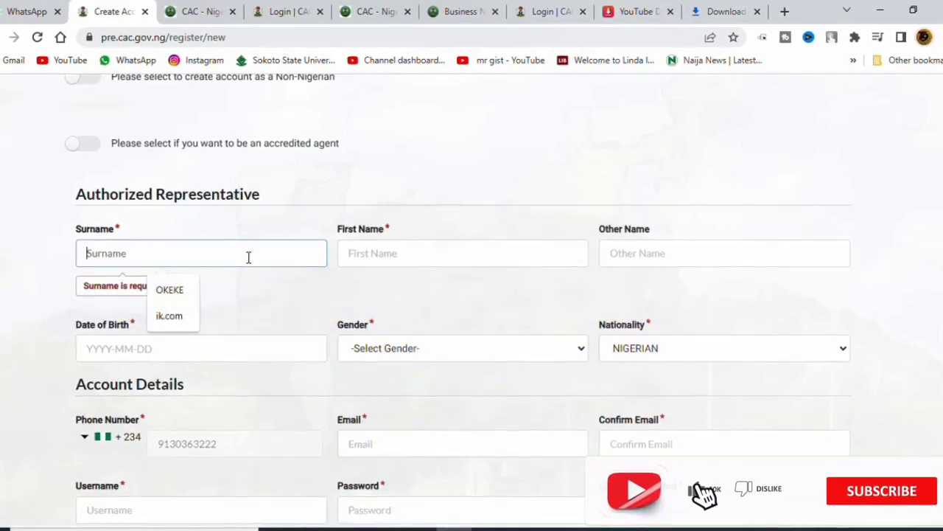
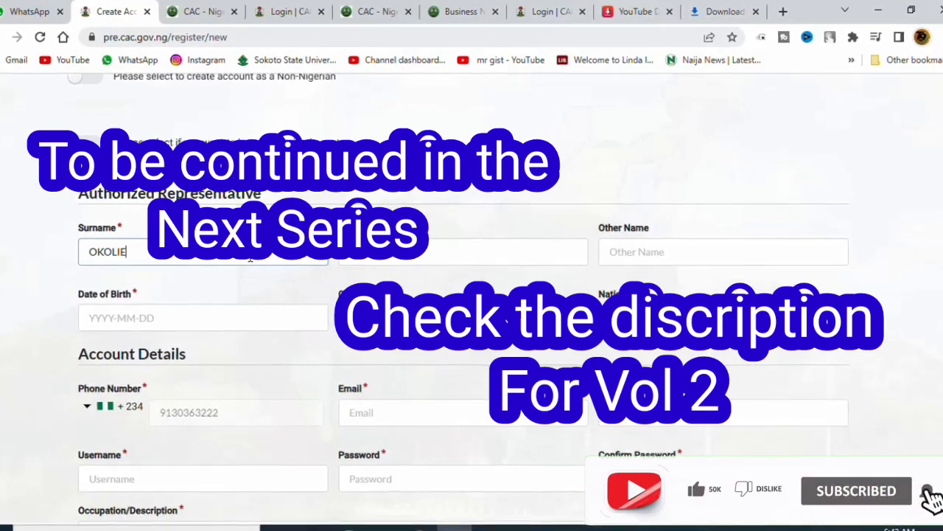
Type the representative's surname into the Surname field
click(439, 256)
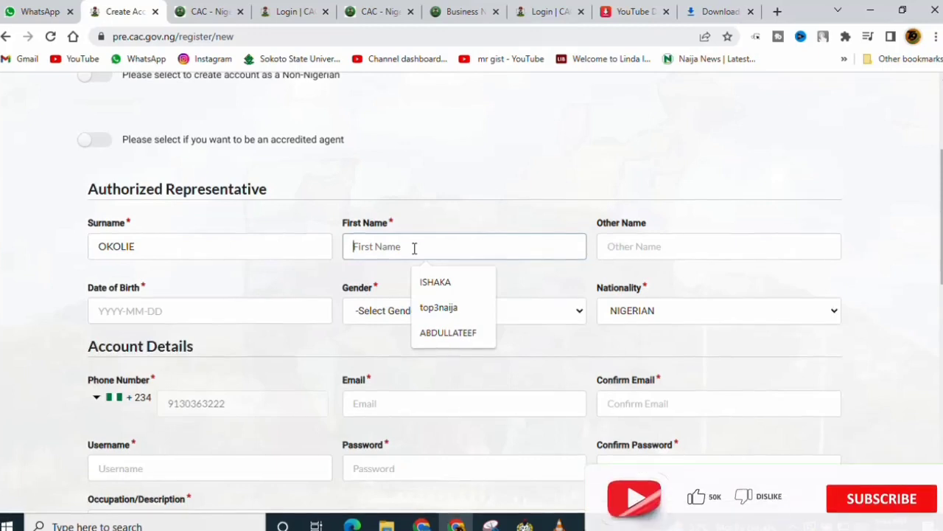
Fill in the representative's first name, fixing a typo, and their other name
text(CO)
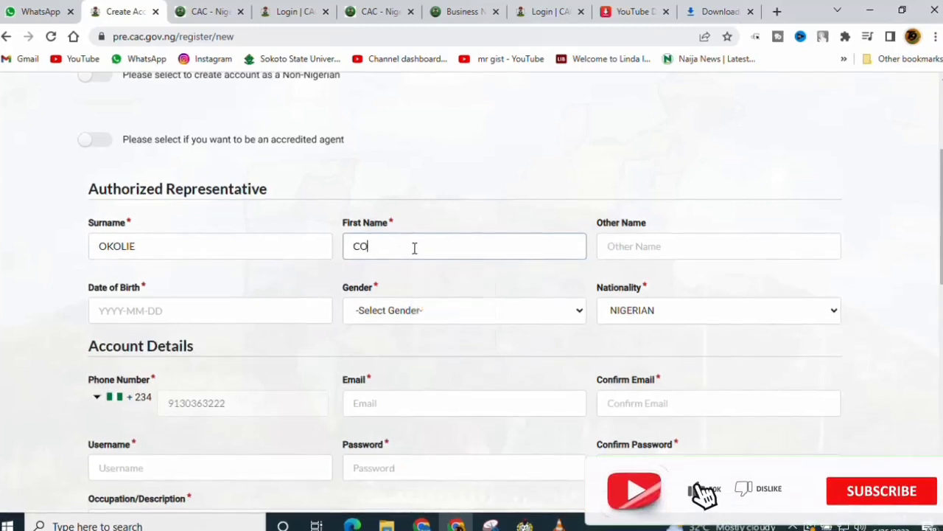
text(LL)
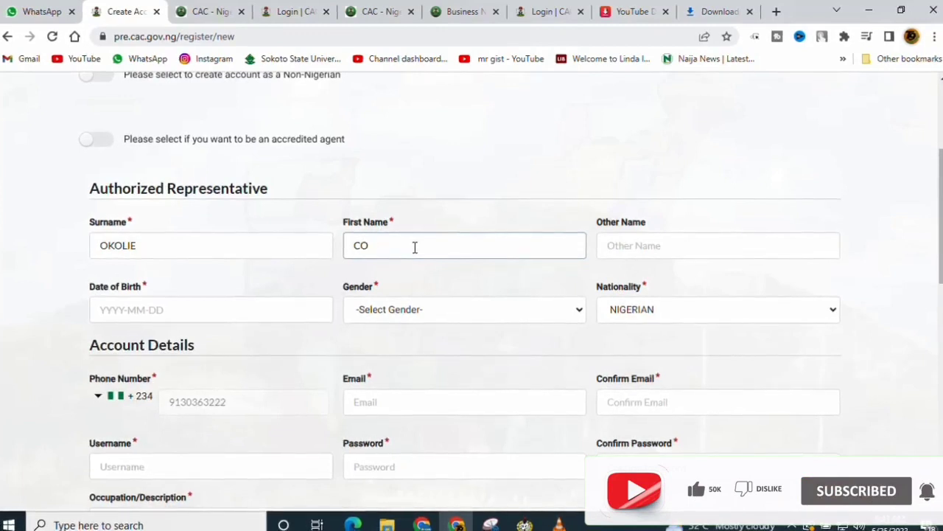
key(BackSpace)
key(BackSpace)
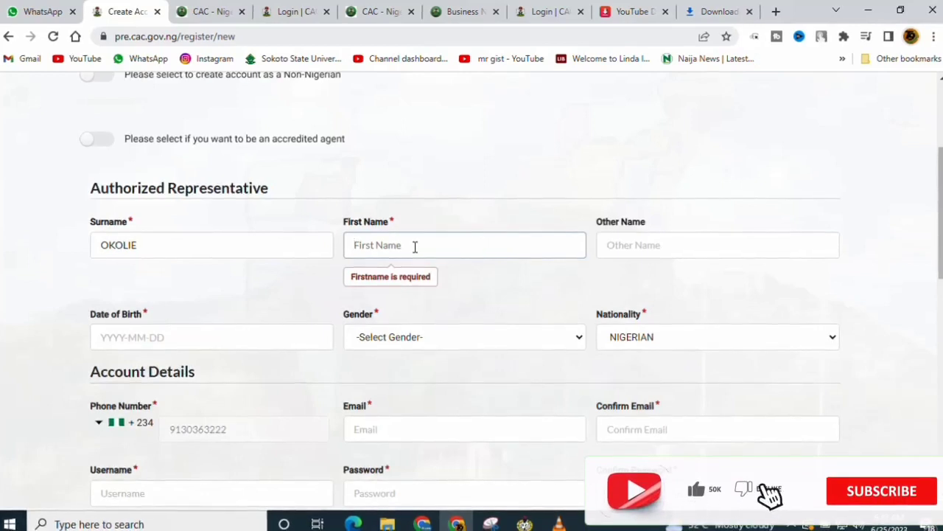
text(C)
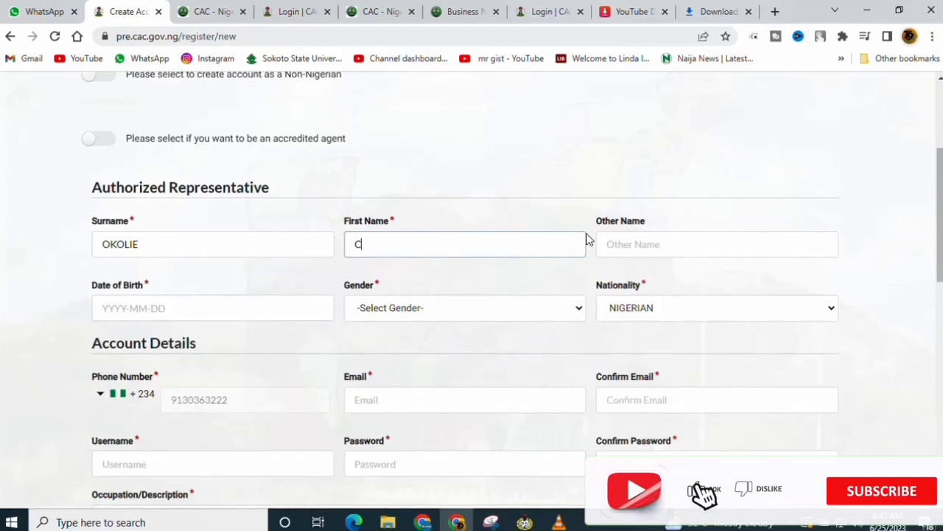
click(638, 244)
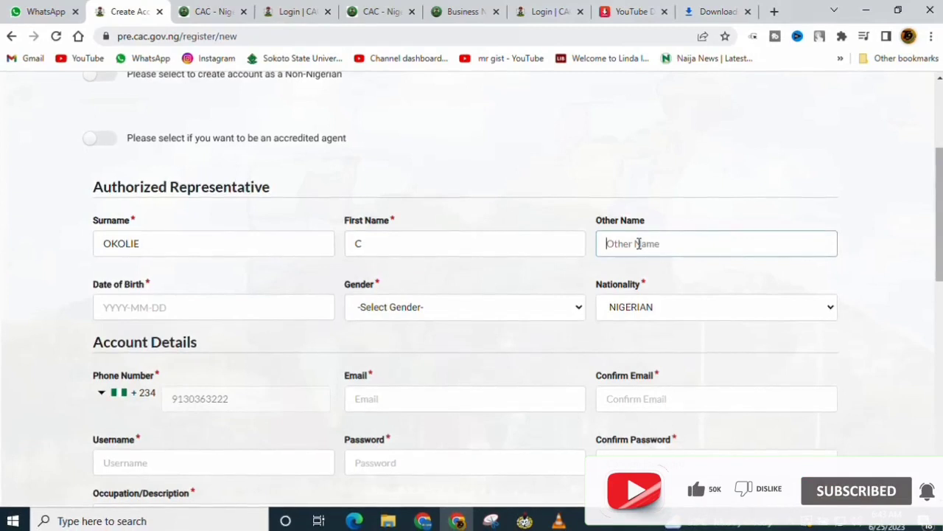
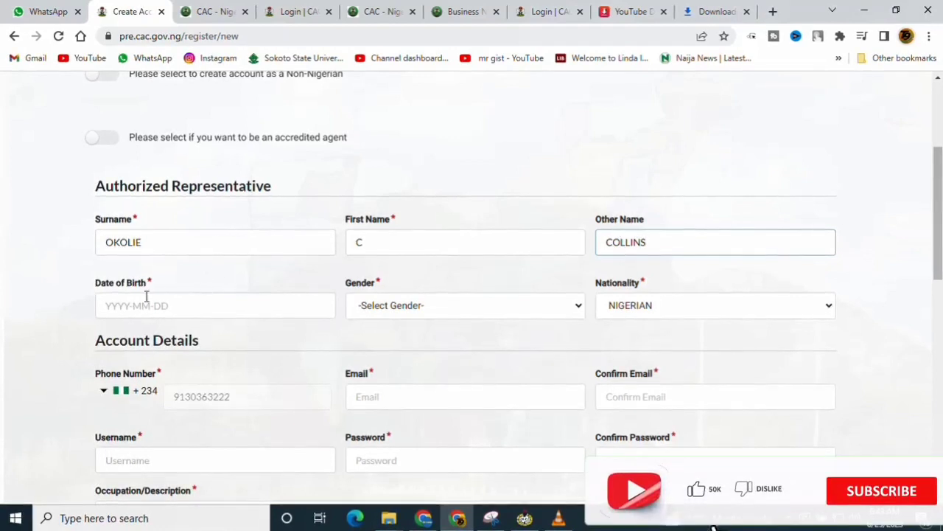
click(118, 310)
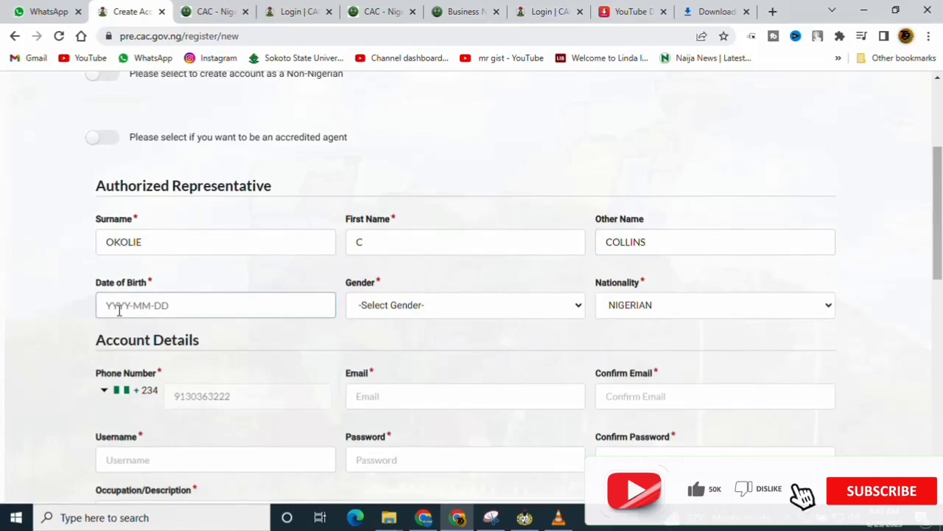